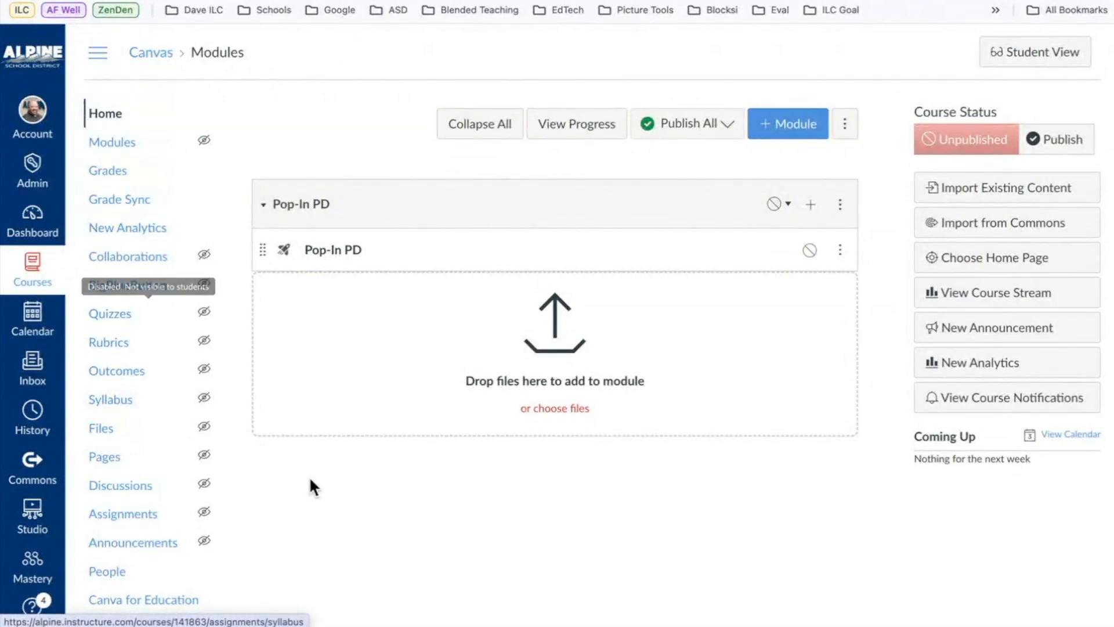
- Start a new course quiz with the New Quizzes engine and review its assignment details form
{"action": "left_click", "coordinate": [111, 315]}
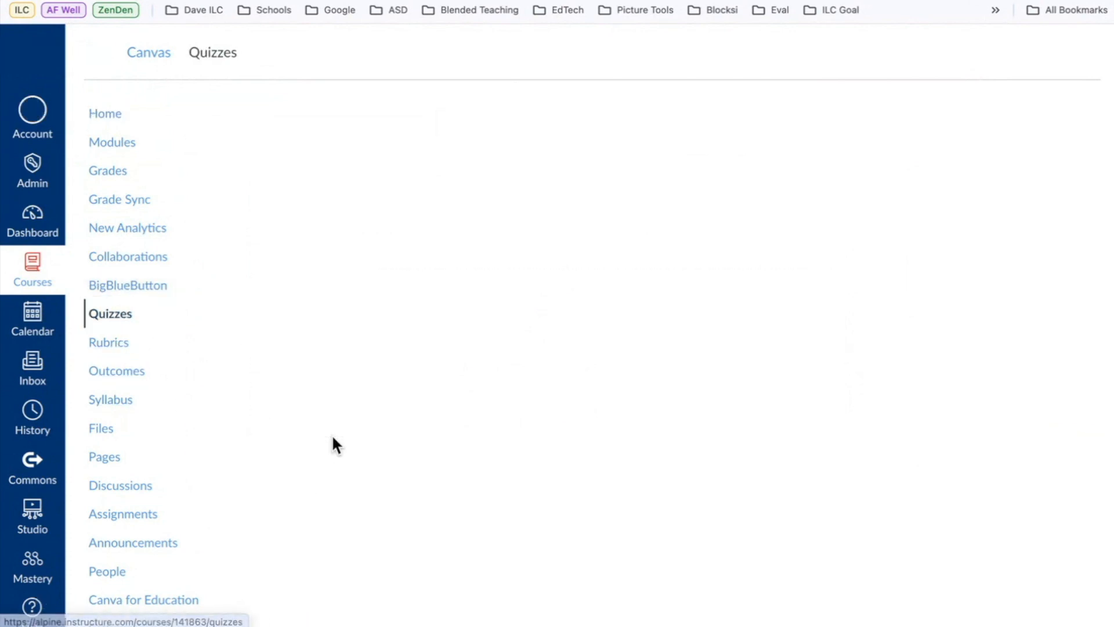
{"action": "left_click", "coordinate": [1030, 135]}
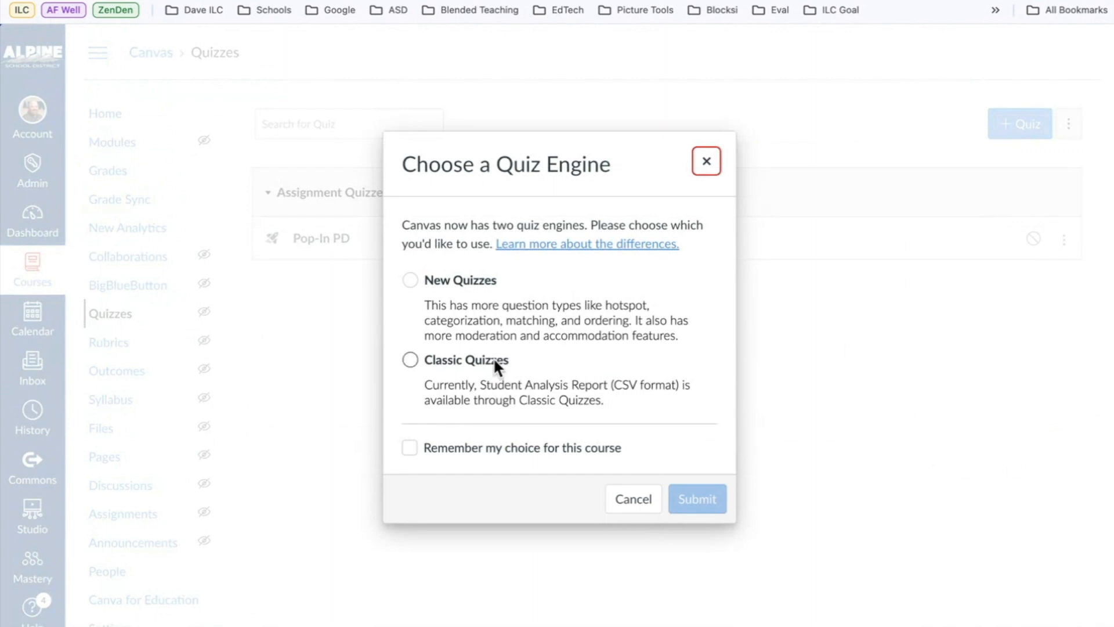
{"action": "left_click", "coordinate": [411, 280]}
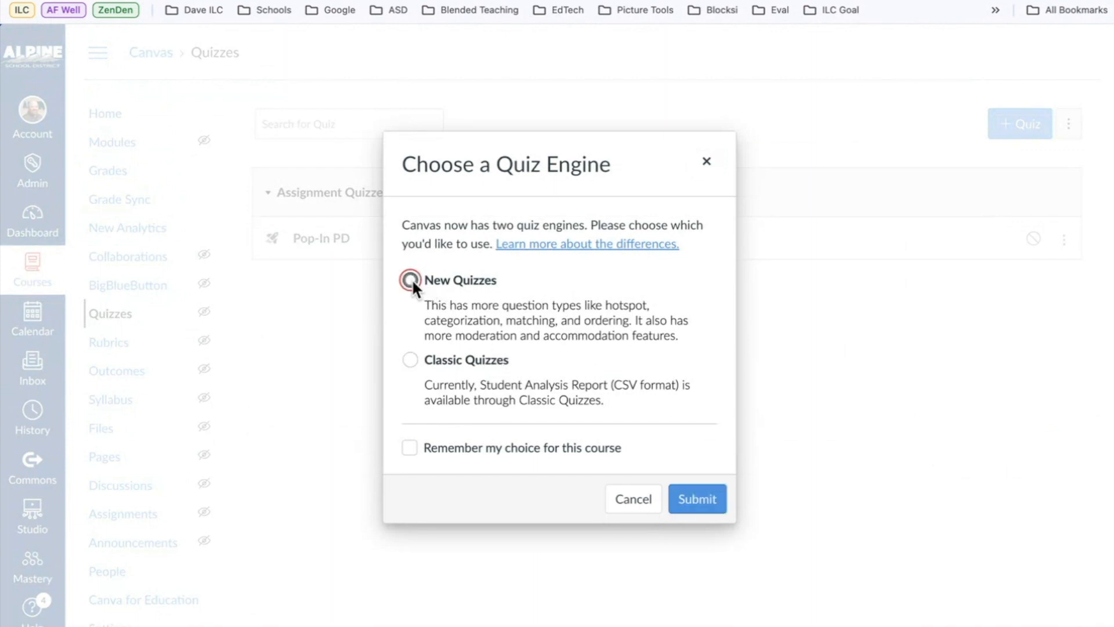
{"action": "left_click", "coordinate": [707, 508]}
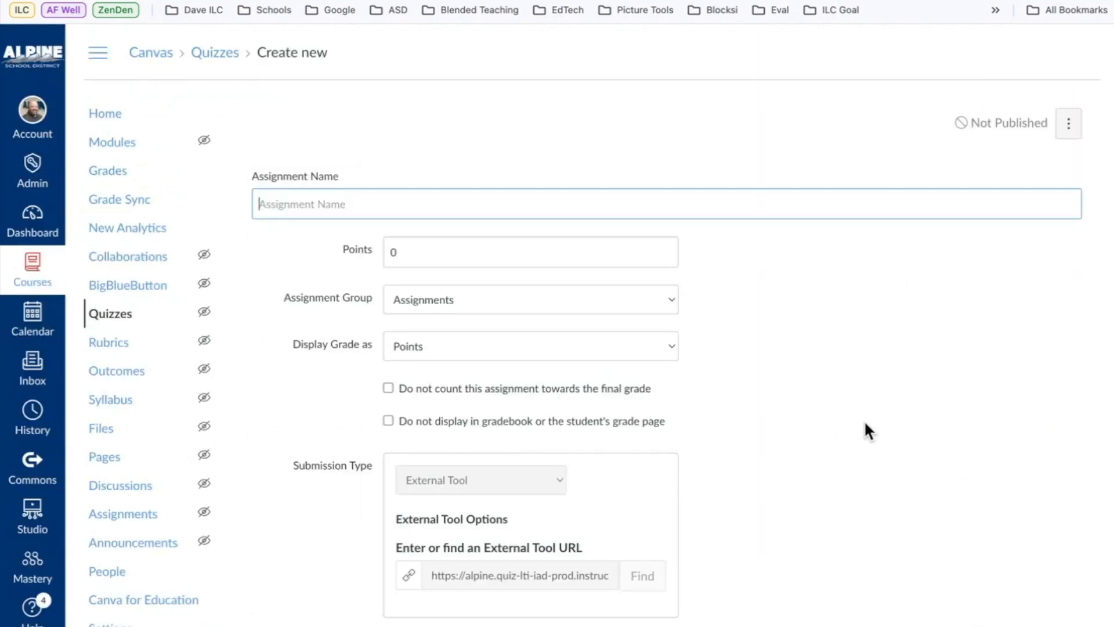
{"action": "scroll", "coordinate": [865, 420], "scroll_direction": "down", "scroll_amount": 8}
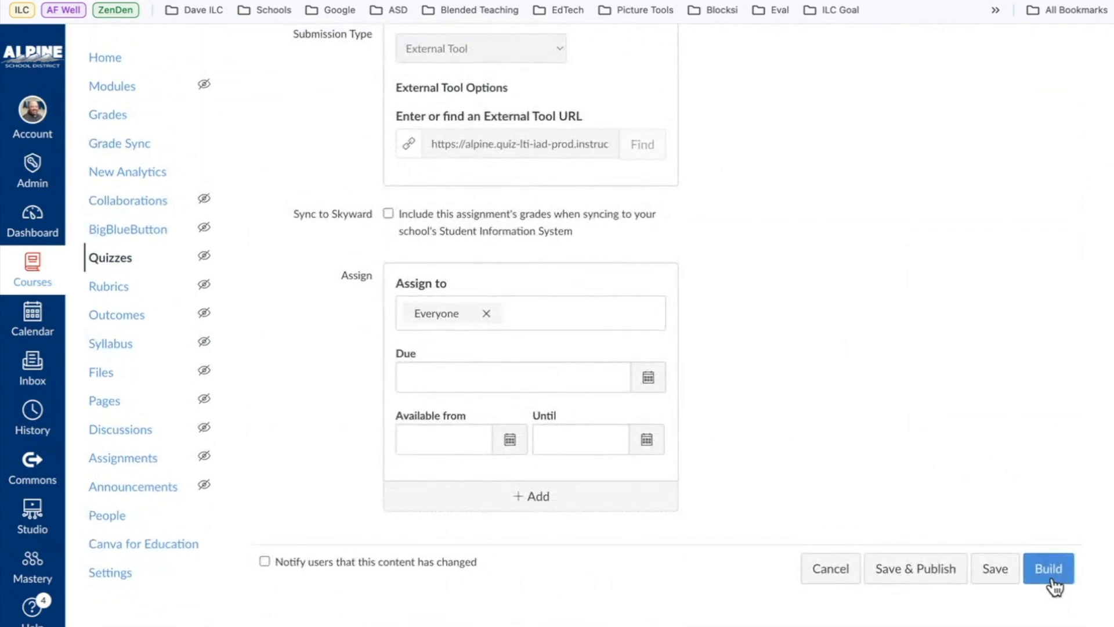
- Open the existing Pop-In PD quiz from the course modules for building and view the available question types
{"action": "left_click", "coordinate": [120, 88]}
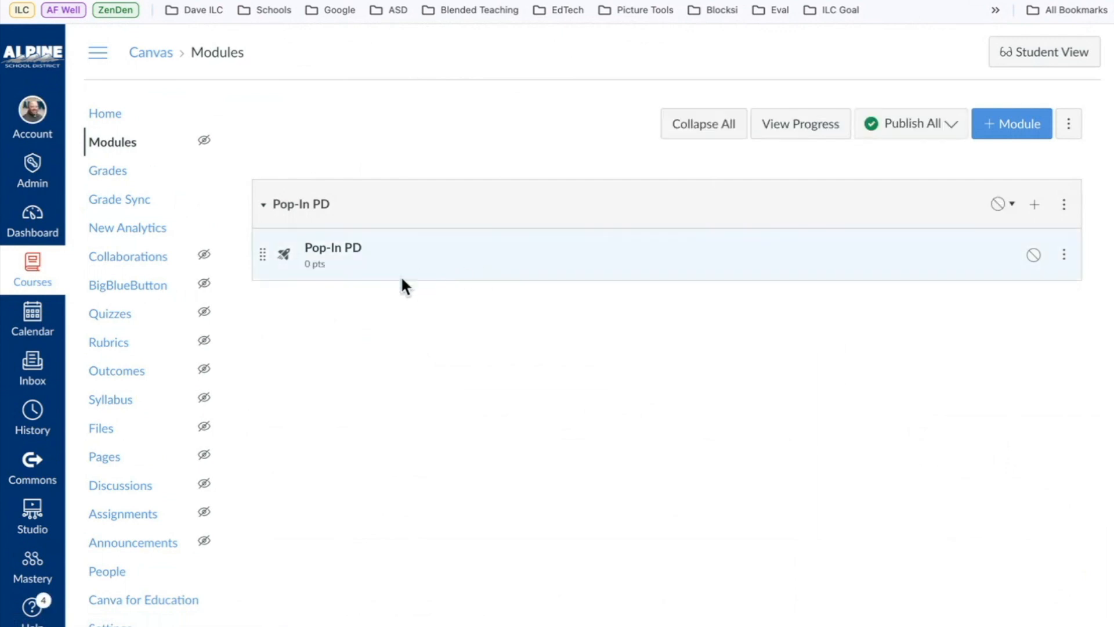
{"action": "left_click", "coordinate": [339, 251]}
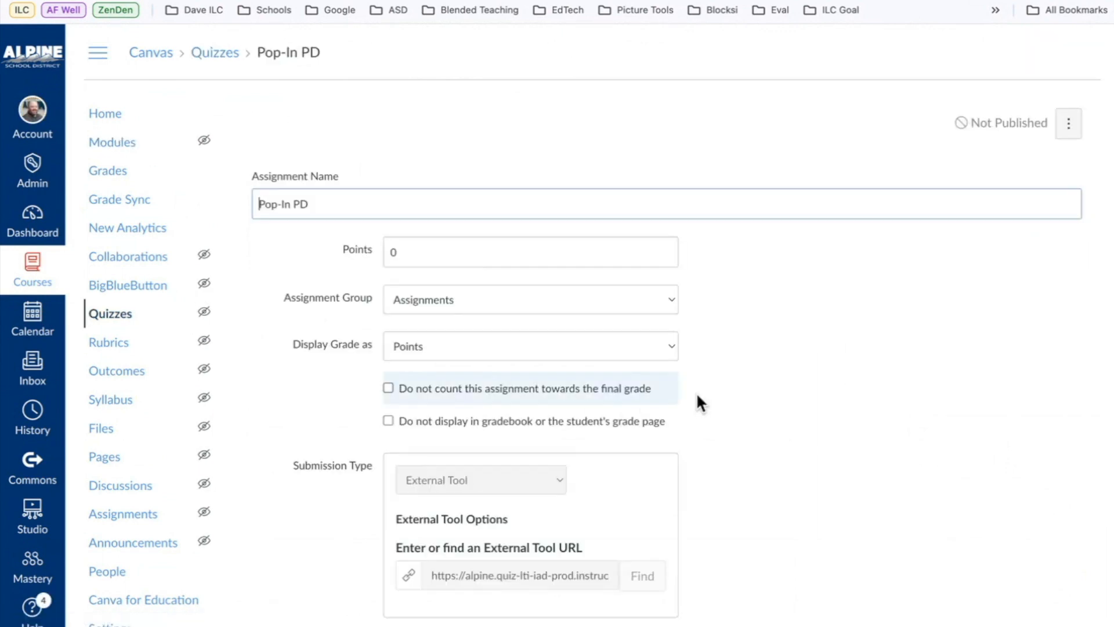
{"action": "scroll", "coordinate": [900, 458], "scroll_direction": "down", "scroll_amount": 10}
{"action": "left_click", "coordinate": [1041, 413]}
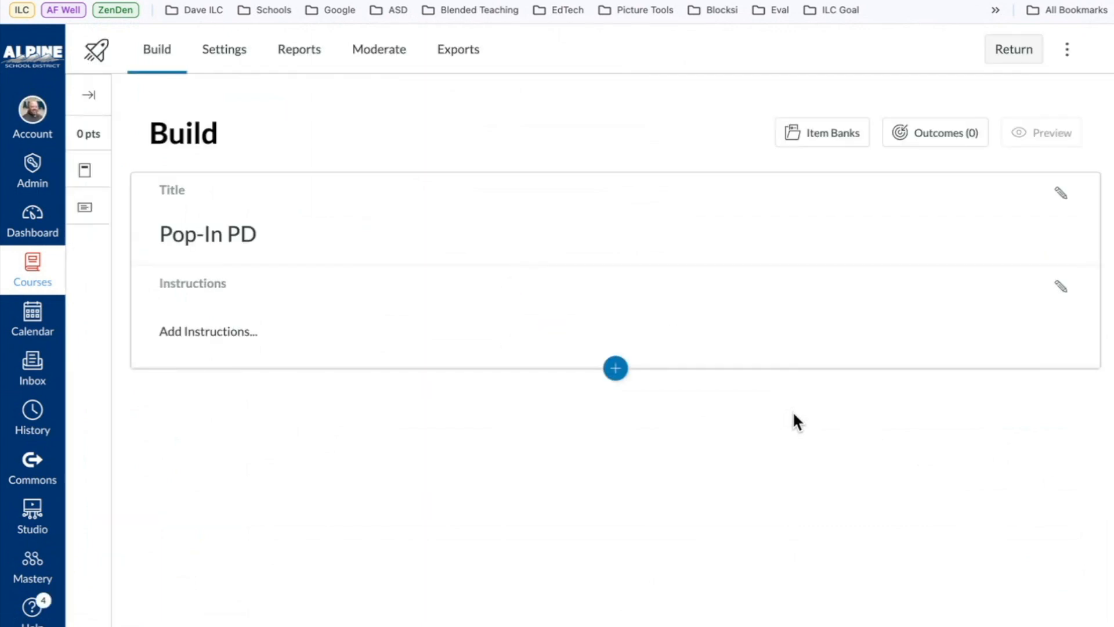
{"action": "left_click", "coordinate": [616, 368]}
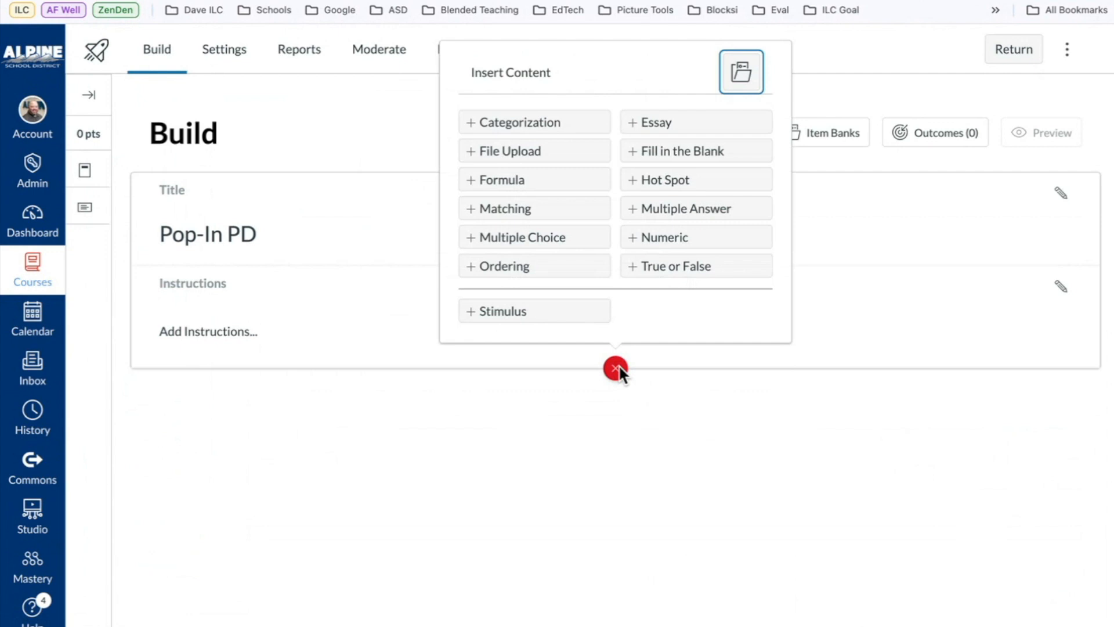
{"action": "left_click", "coordinate": [750, 469]}
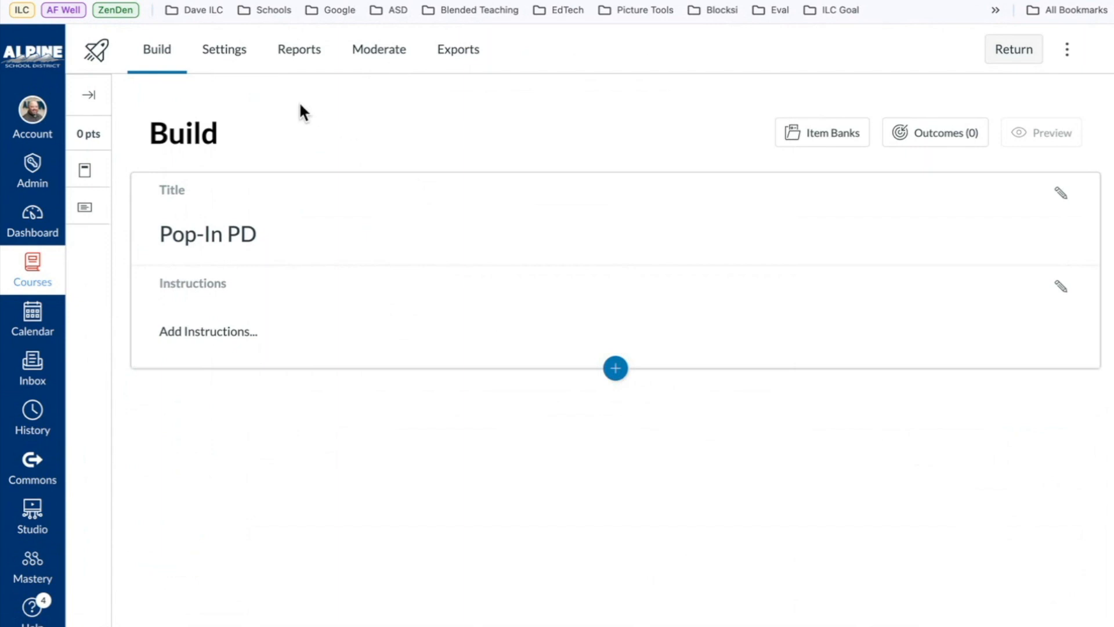
- Set the quiz to shuffle questions and answers and to show one question at a time without backtracking
{"action": "left_click", "coordinate": [223, 58]}
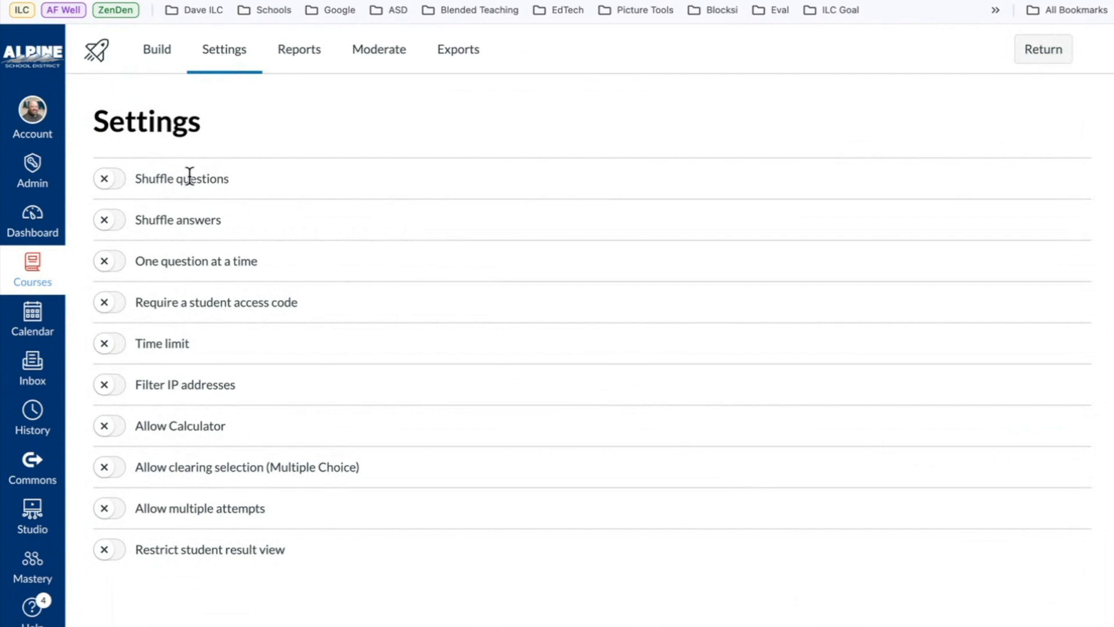
{"action": "left_click", "coordinate": [110, 181]}
{"action": "left_click", "coordinate": [110, 221]}
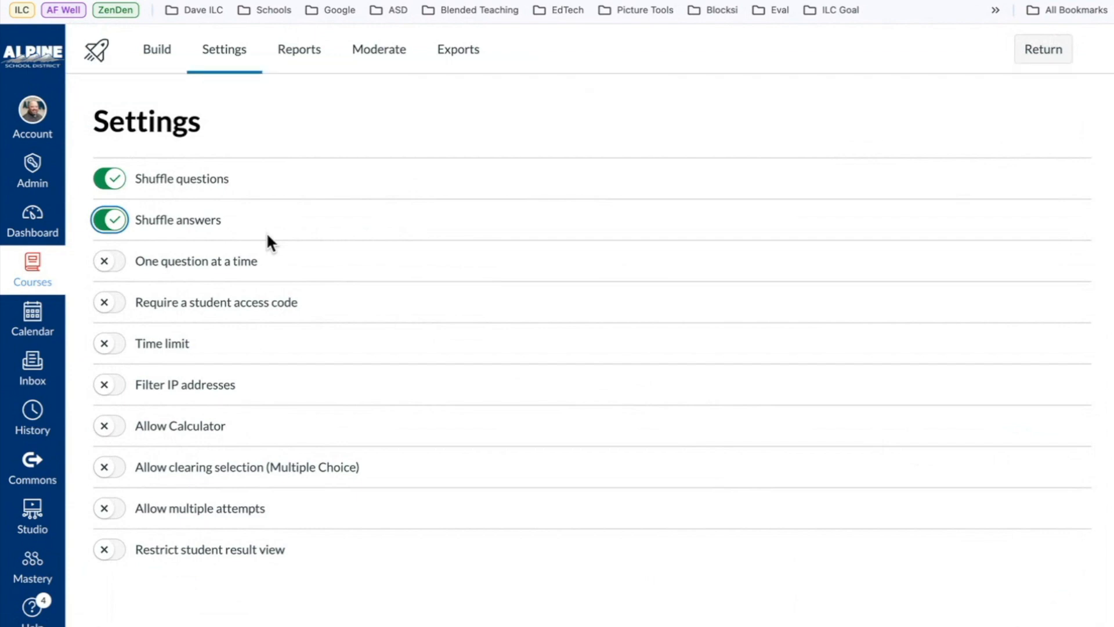
{"action": "left_click", "coordinate": [114, 266]}
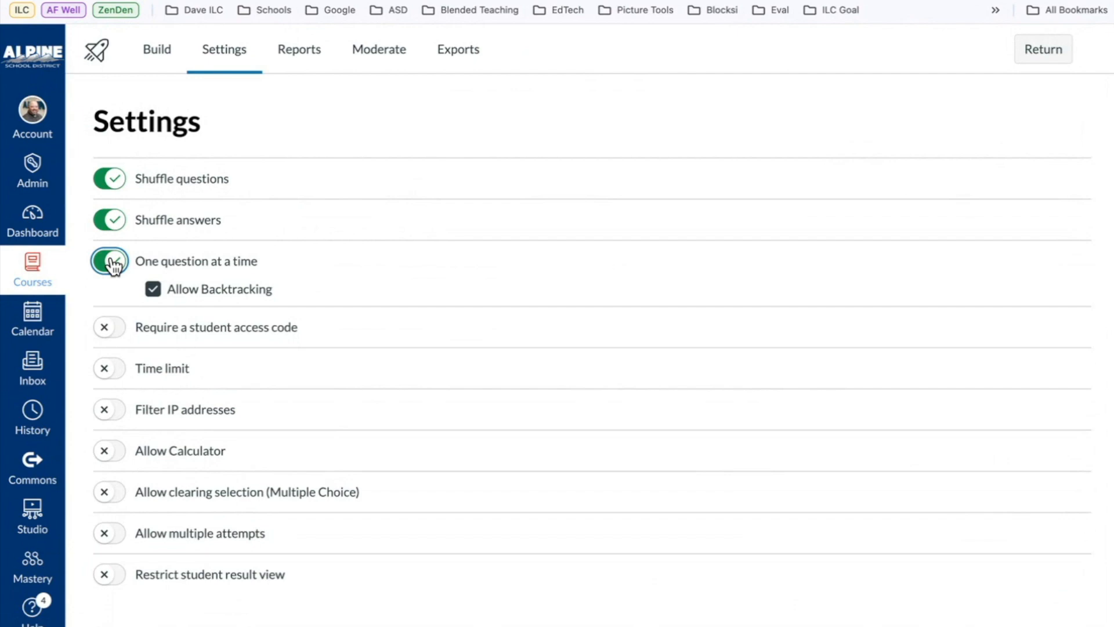
{"action": "left_click", "coordinate": [154, 288]}
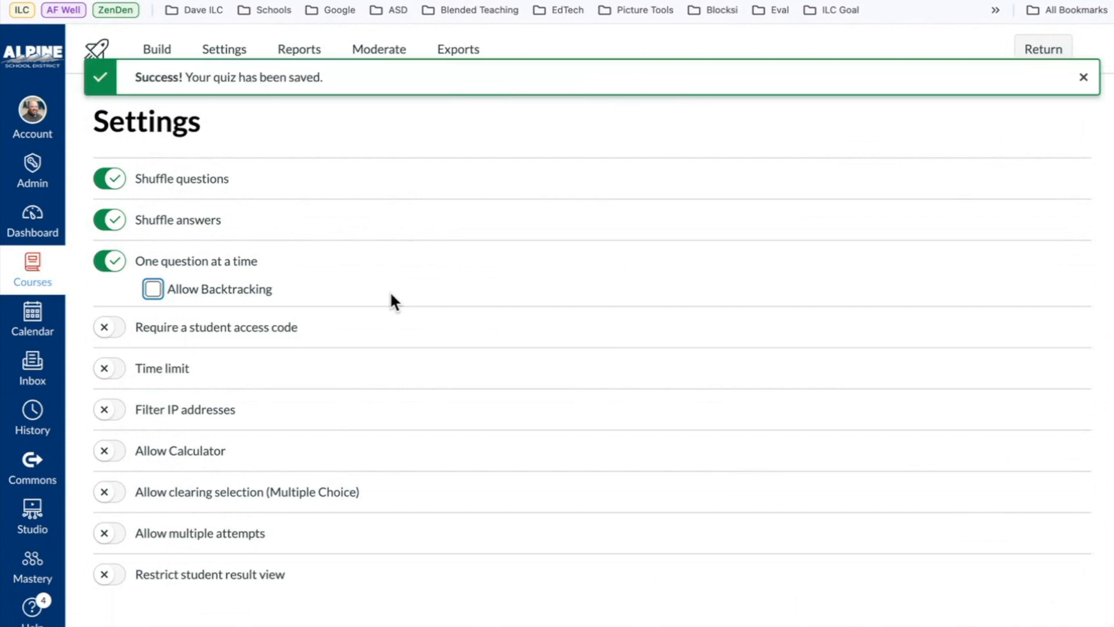
- Turn on the student access code requirement, leaving the code blank, and enable the time limit
{"action": "left_click", "coordinate": [105, 328]}
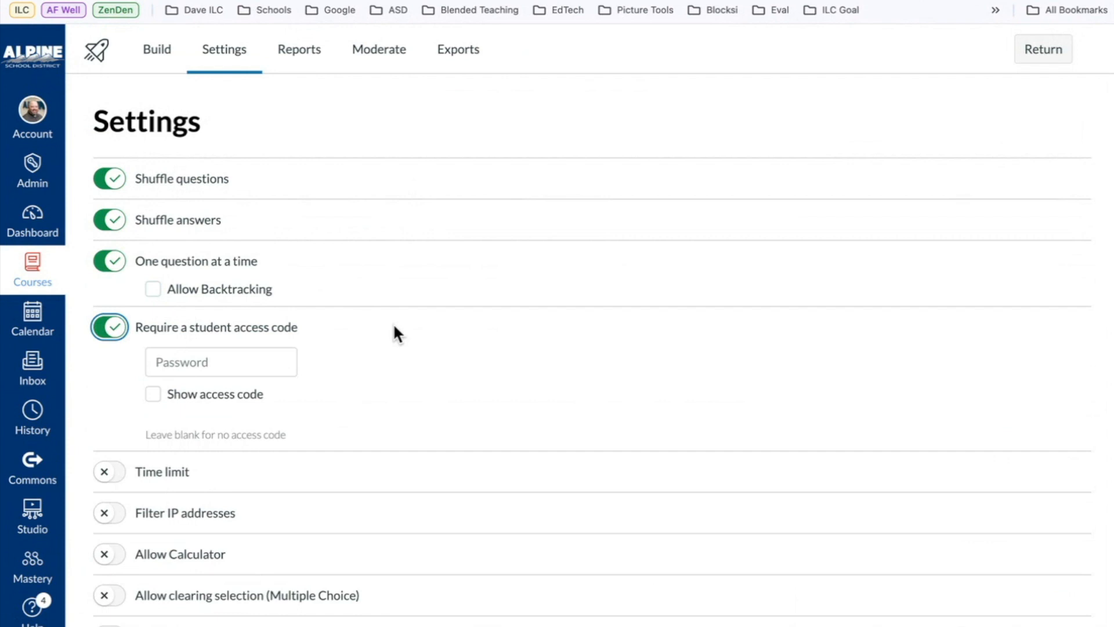
{"action": "left_click", "coordinate": [261, 357]}
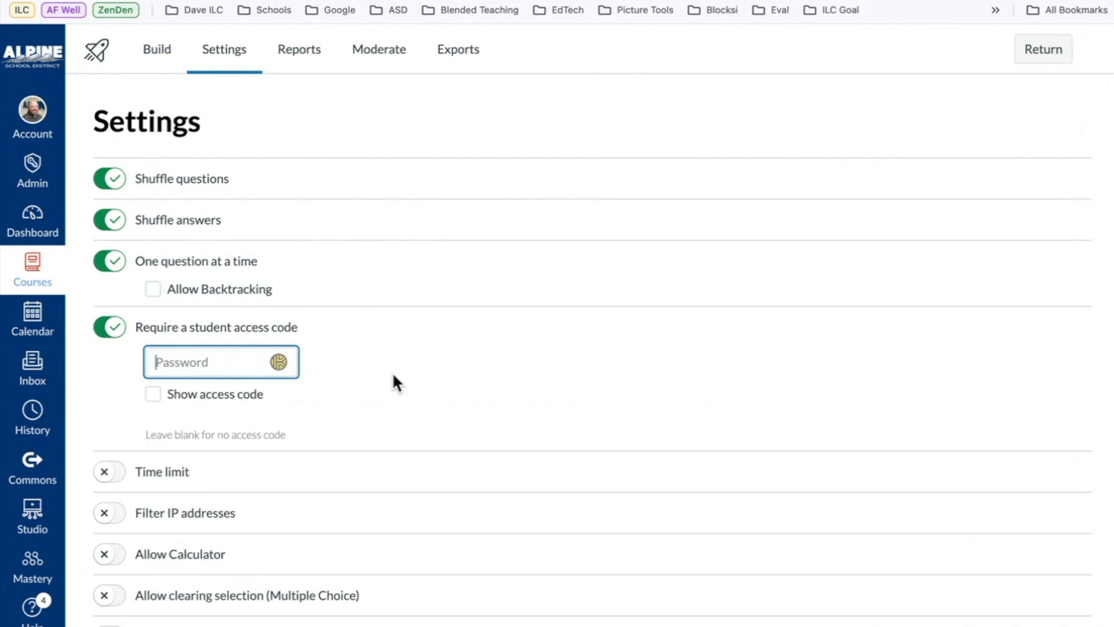
{"action": "scroll", "coordinate": [393, 378], "scroll_direction": "down", "scroll_amount": 1}
{"action": "scroll", "coordinate": [394, 376], "scroll_direction": "down", "scroll_amount": 1}
{"action": "left_click", "coordinate": [109, 375]}
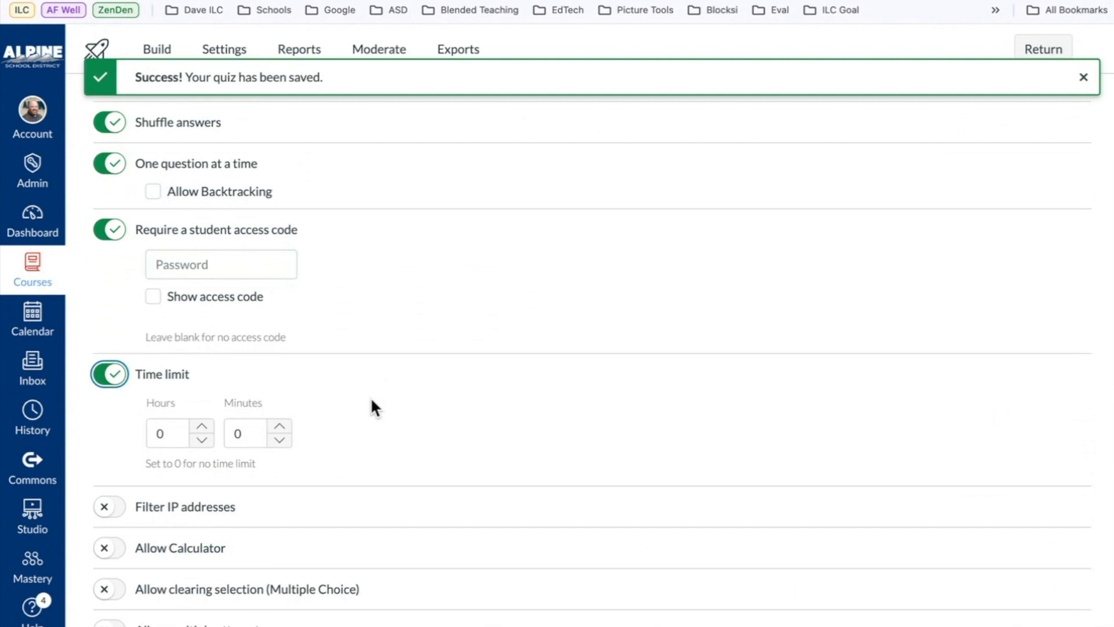
- Allow the Scientific calculator and the clearing of multiple-choice selections in the quiz
{"action": "scroll", "coordinate": [372, 400], "scroll_direction": "down", "scroll_amount": 2}
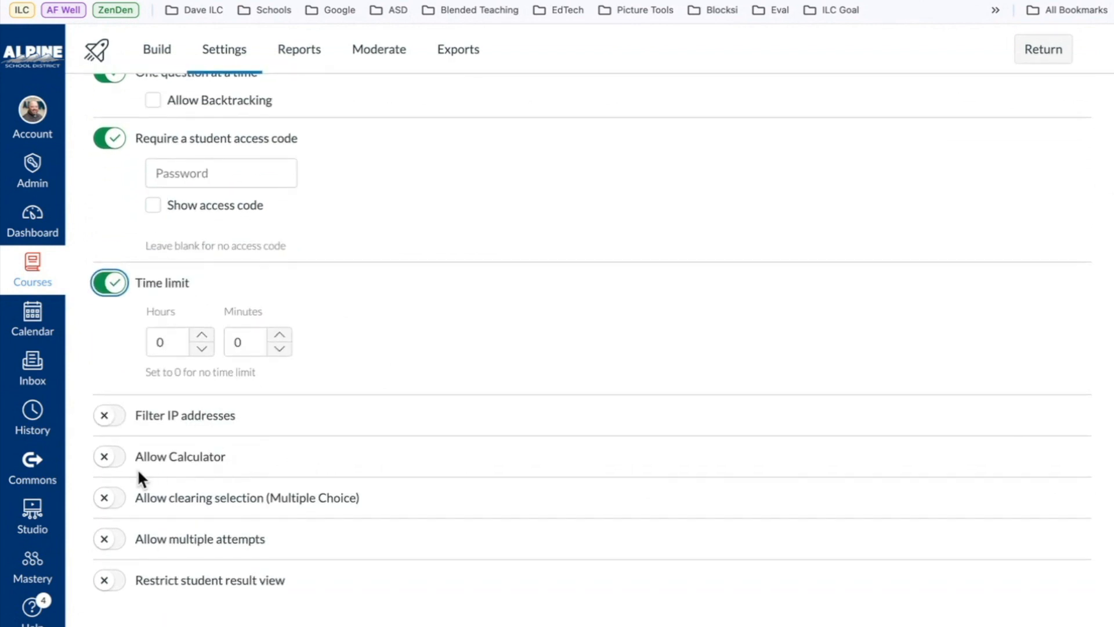
{"action": "left_click", "coordinate": [107, 460]}
{"action": "left_click", "coordinate": [154, 531]}
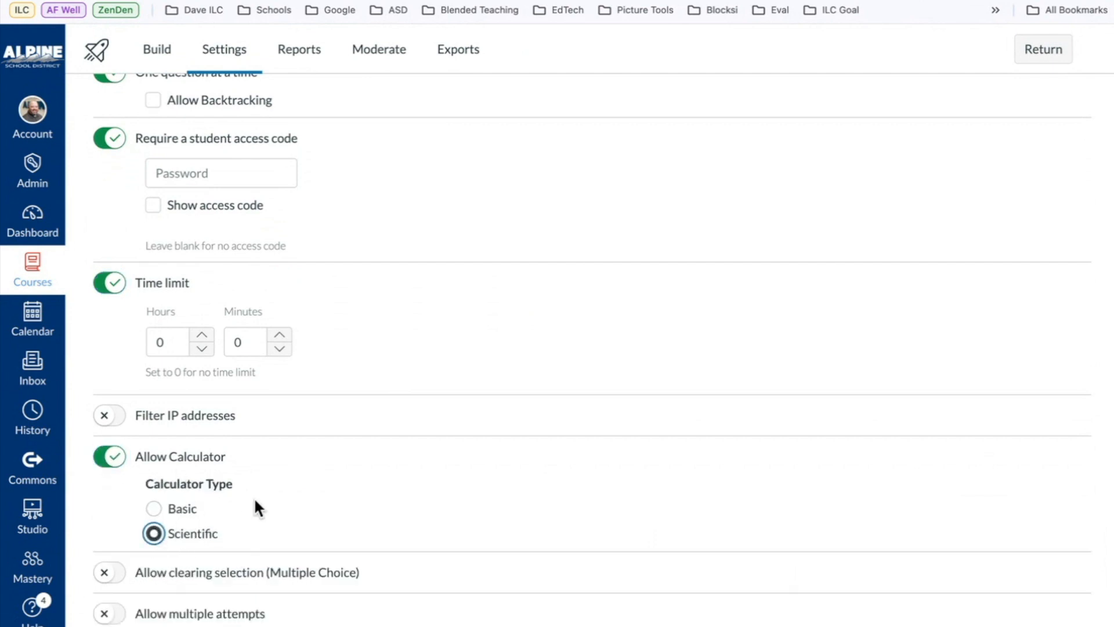
{"action": "scroll", "coordinate": [255, 501], "scroll_direction": "down", "scroll_amount": 3}
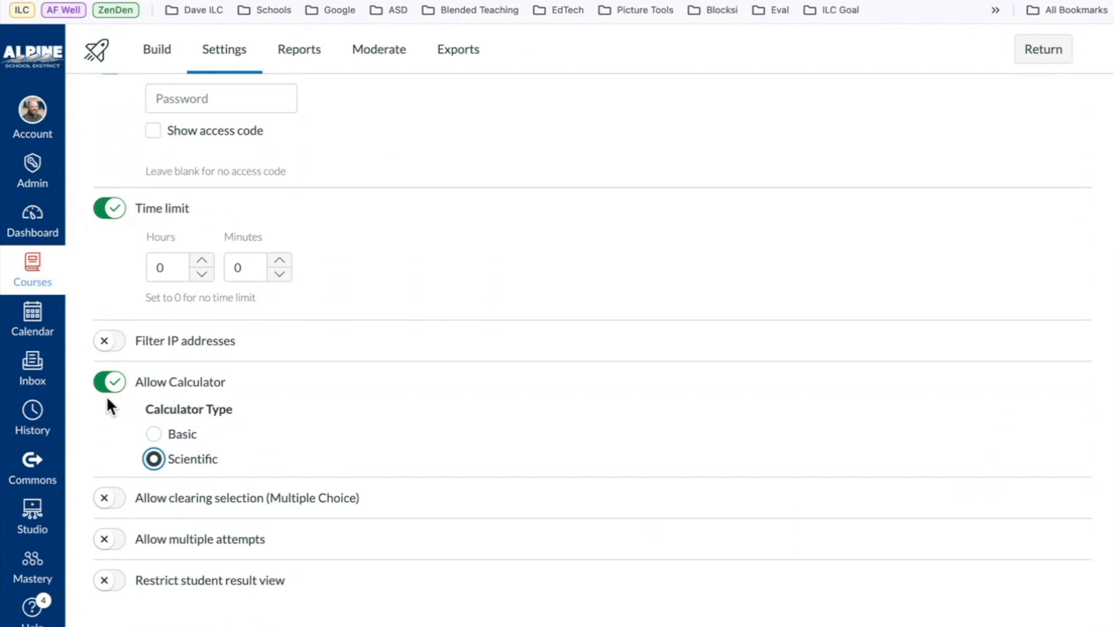
{"action": "left_click", "coordinate": [117, 502]}
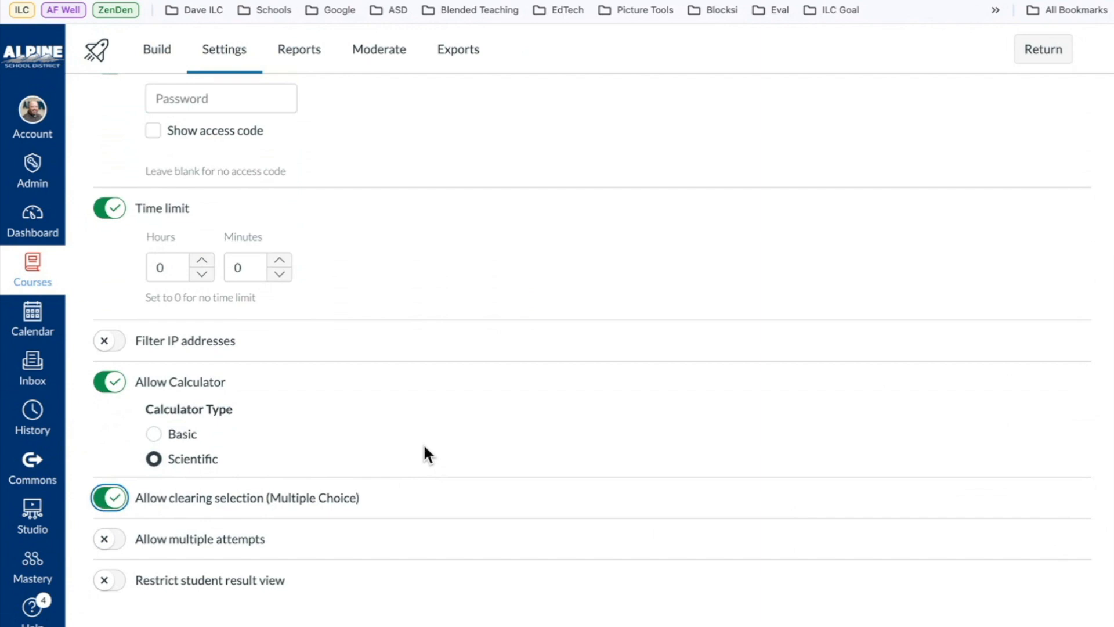
- Allow limited multiple attempts keeping the highest score, with build on last attempt enabled and time required between attempts
{"action": "scroll", "coordinate": [465, 429], "scroll_direction": "up", "scroll_amount": 5}
{"action": "scroll", "coordinate": [467, 434], "scroll_direction": "down", "scroll_amount": 5}
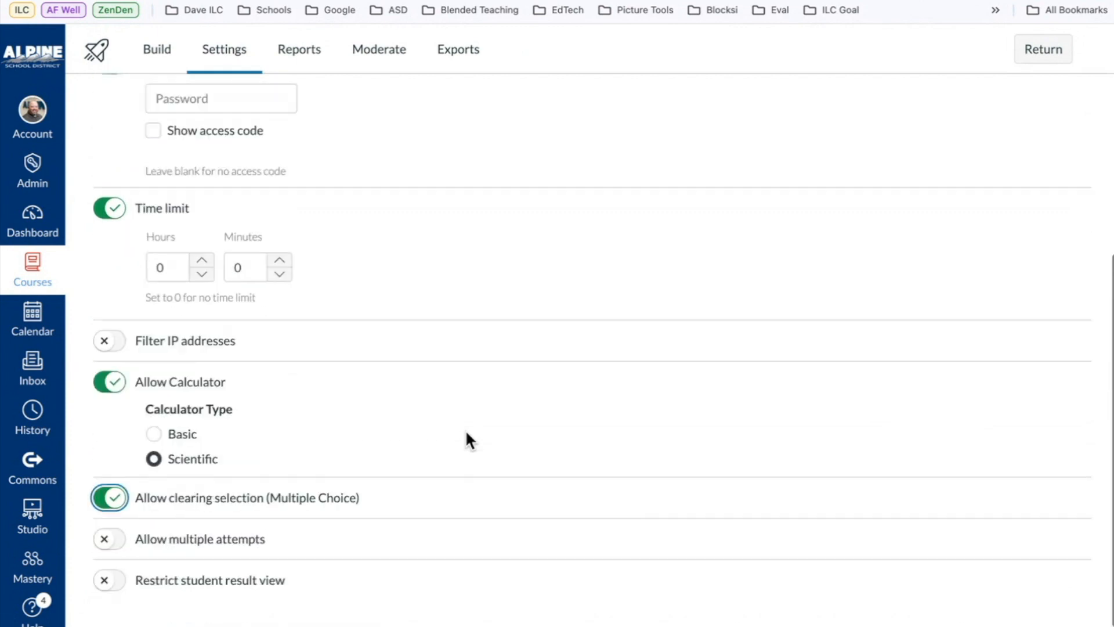
{"action": "left_click", "coordinate": [108, 546]}
{"action": "scroll", "coordinate": [333, 544], "scroll_direction": "down", "scroll_amount": 1}
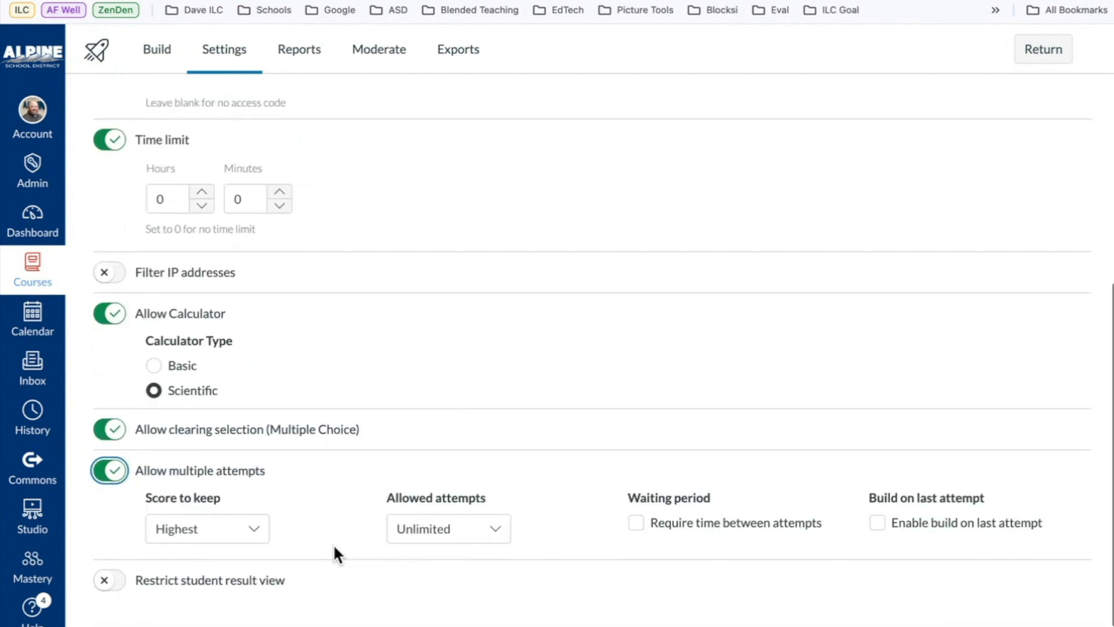
{"action": "left_click", "coordinate": [215, 532]}
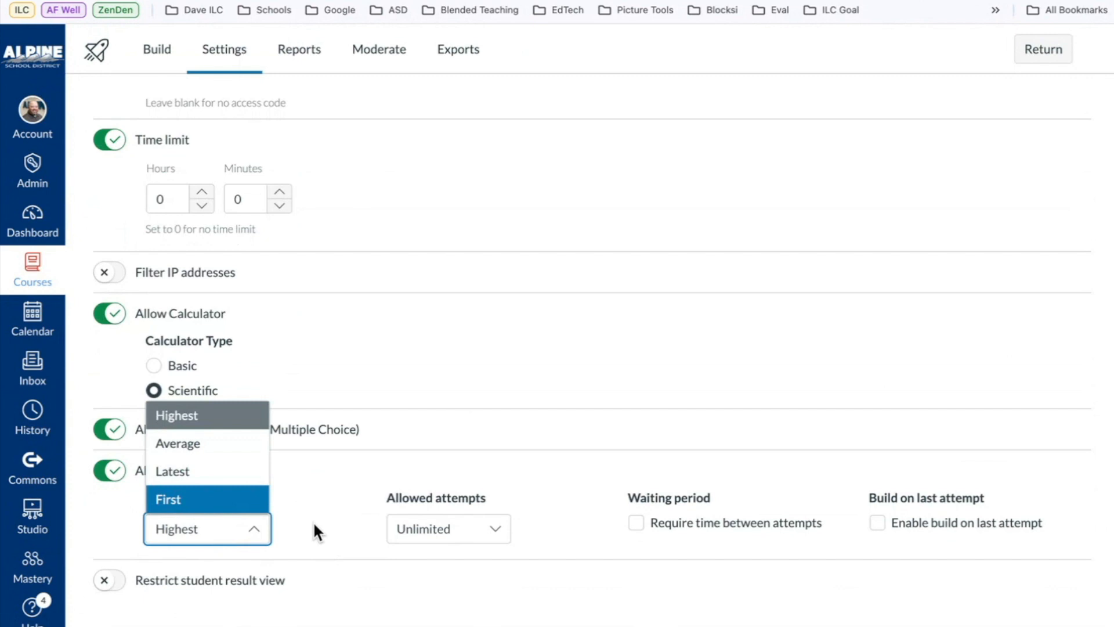
{"action": "left_click", "coordinate": [247, 537]}
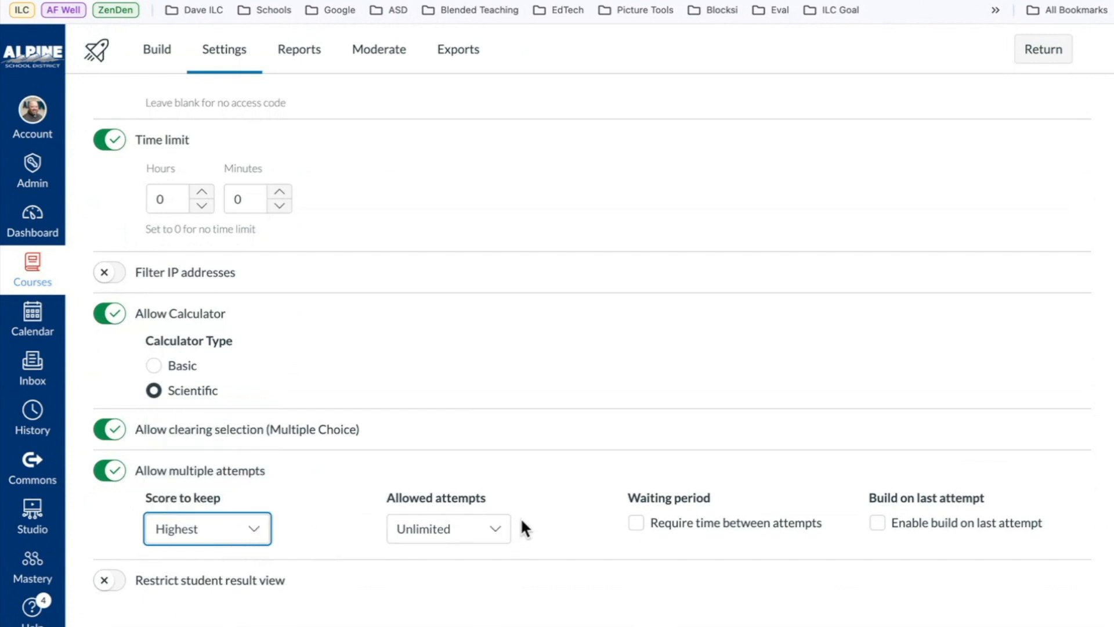
{"action": "left_click", "coordinate": [495, 531]}
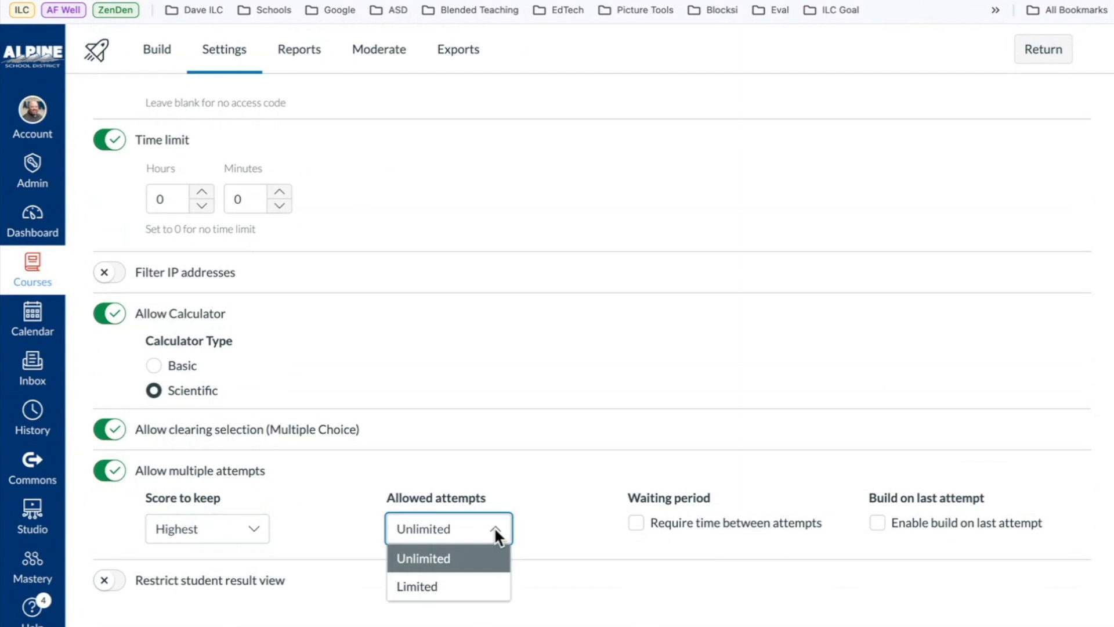
{"action": "left_click", "coordinate": [455, 588]}
{"action": "scroll", "coordinate": [531, 548], "scroll_direction": "down", "scroll_amount": 2}
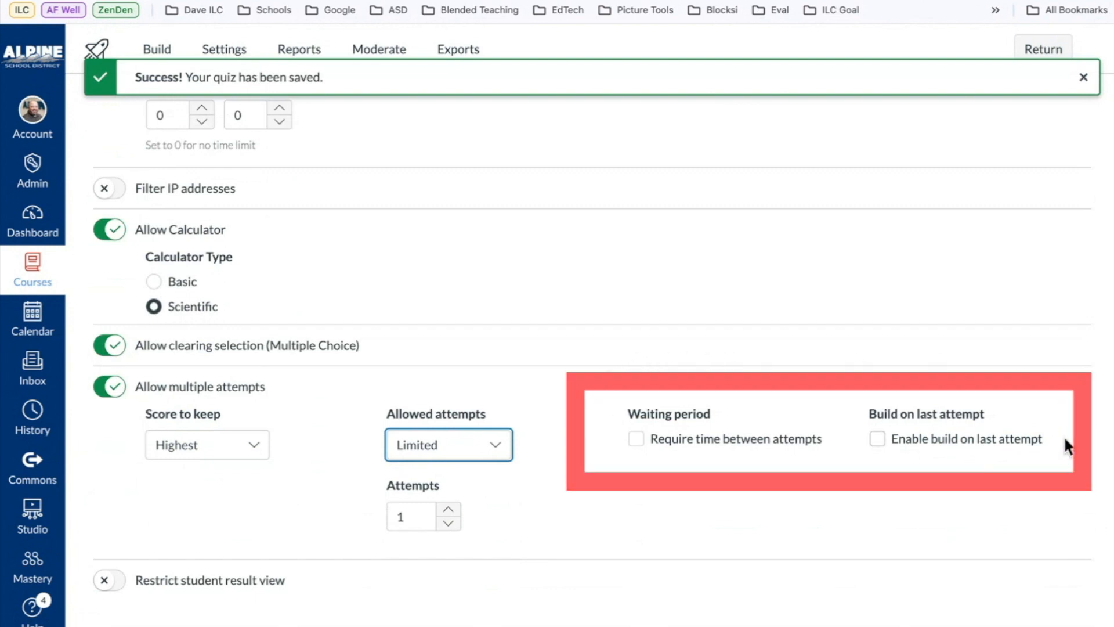
{"action": "left_click", "coordinate": [876, 439]}
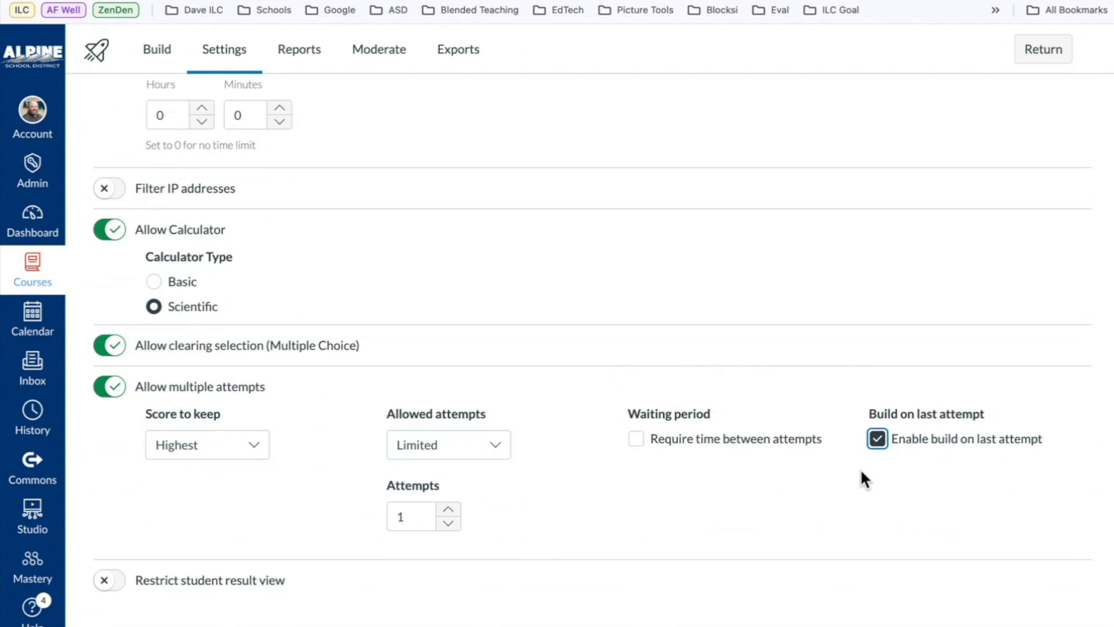
{"action": "left_click", "coordinate": [634, 435]}
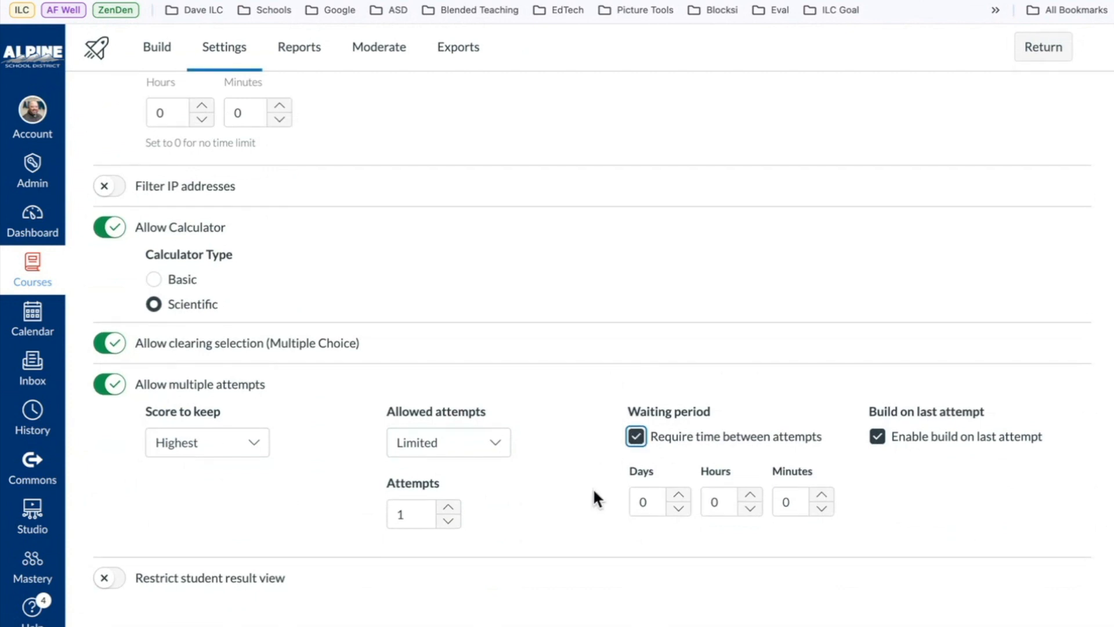
- Restrict the student result view, leaving all result details unchecked
{"action": "left_click", "coordinate": [106, 580]}
{"action": "scroll", "coordinate": [313, 565], "scroll_direction": "down", "scroll_amount": 4}
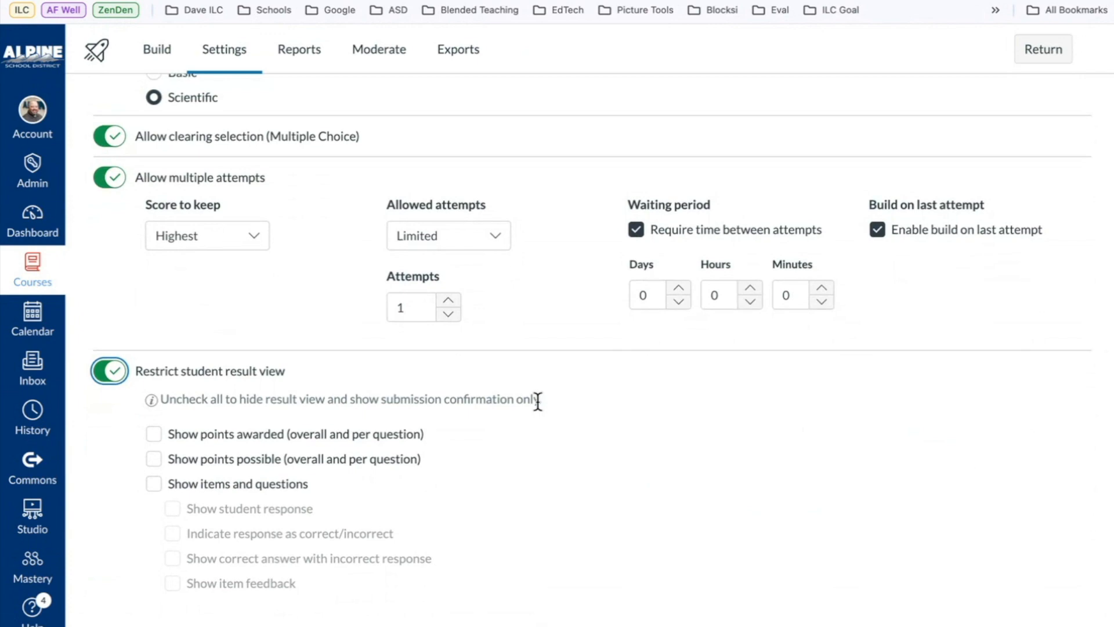
- Generate the Quiz and Item Analysis report from the quiz's reports page
{"action": "scroll", "coordinate": [537, 401], "scroll_direction": "up", "scroll_amount": 10}
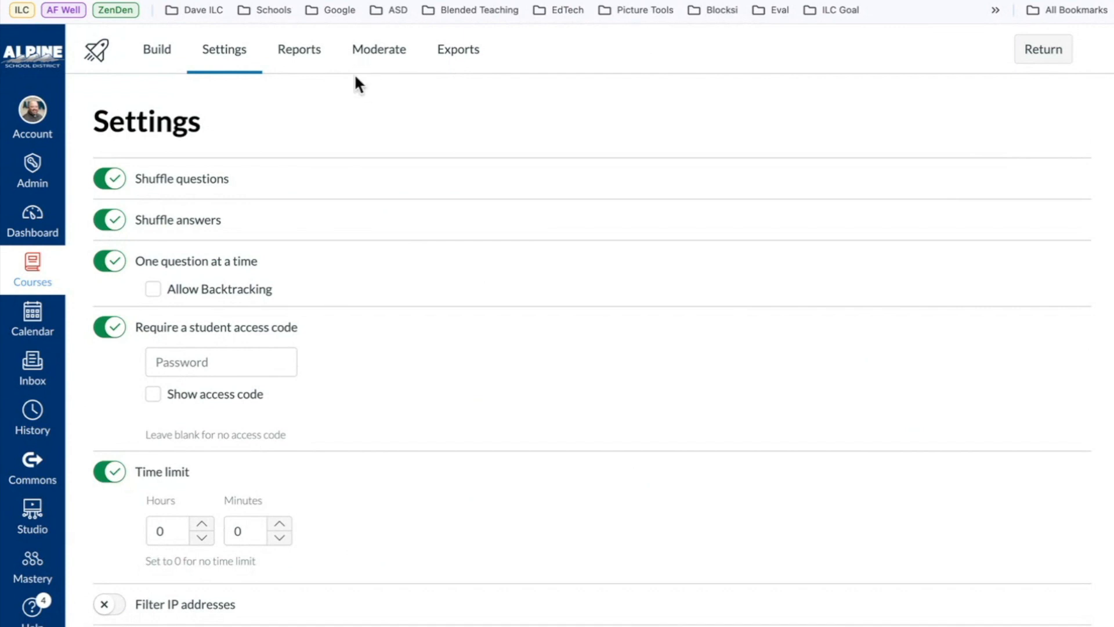
{"action": "left_click", "coordinate": [315, 48]}
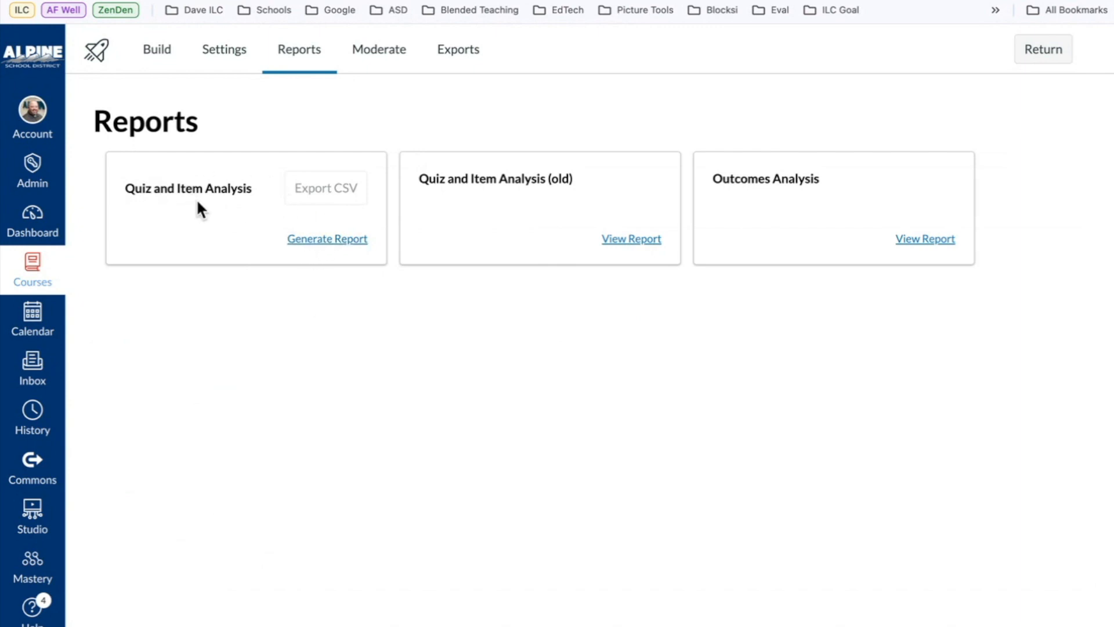
{"action": "left_click", "coordinate": [308, 242]}
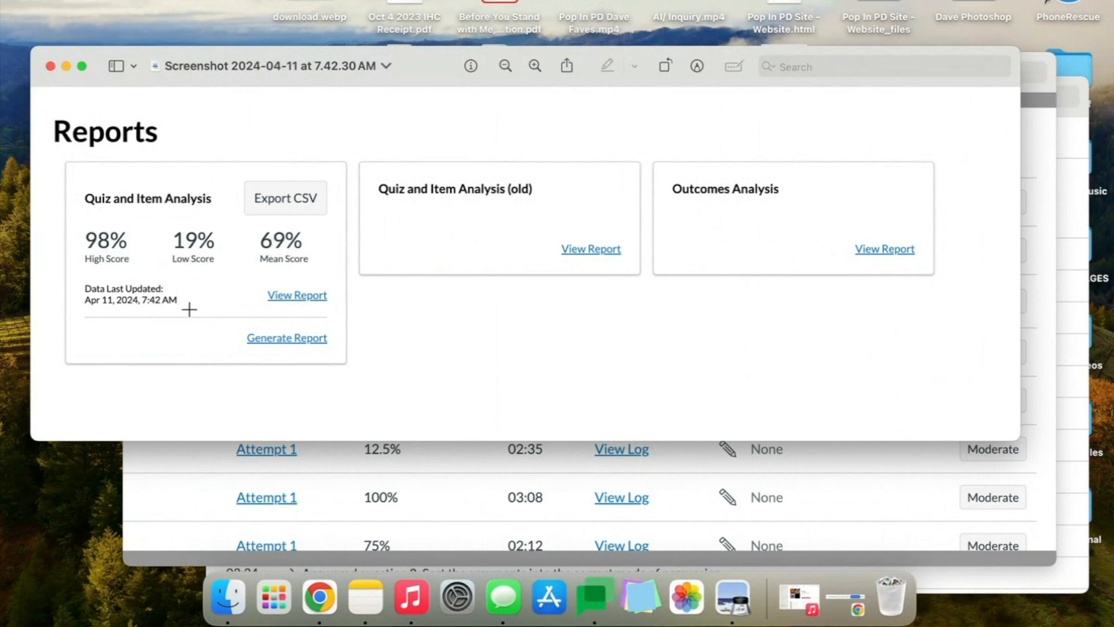
- In Preview, examine the screenshots of the quiz moderation table and the log of a student's attempt
{"action": "left_click", "coordinate": [161, 469]}
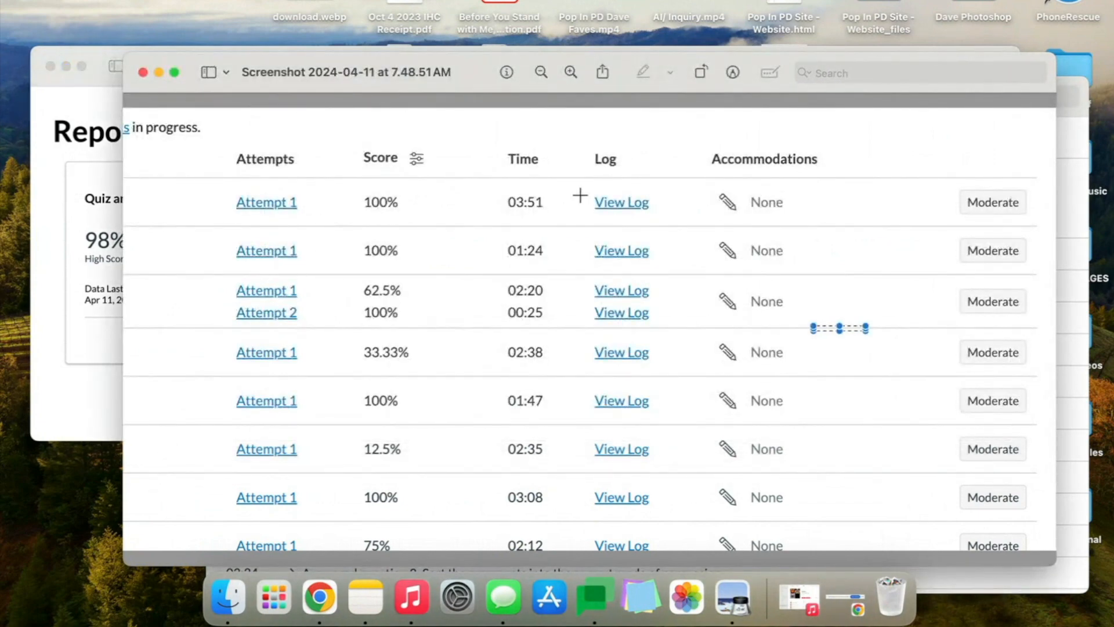
{"action": "left_click", "coordinate": [1073, 117]}
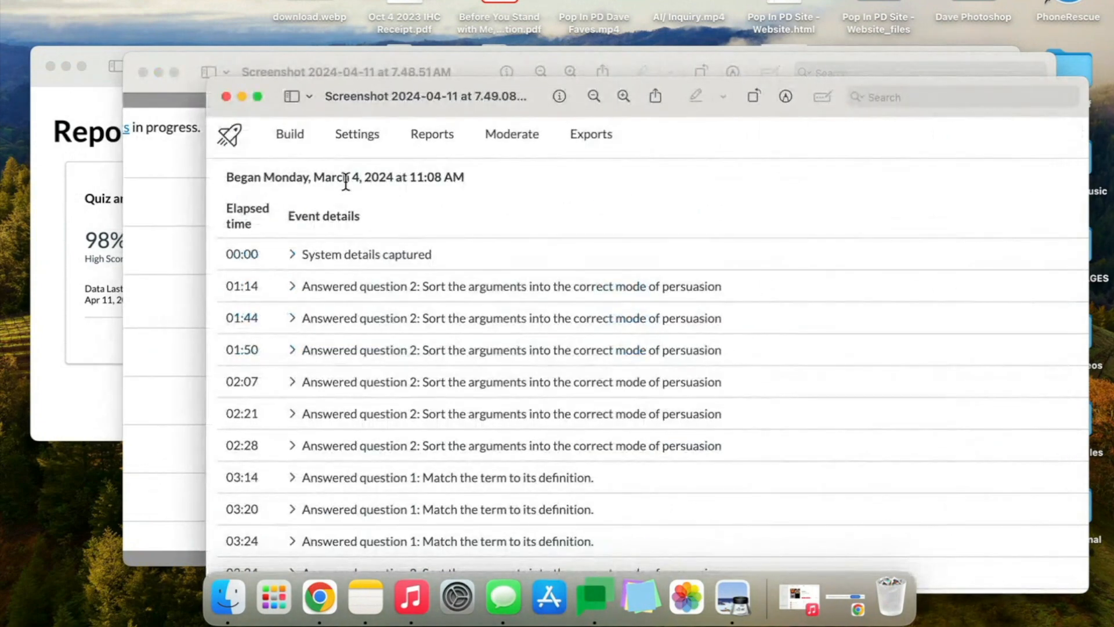
{"action": "left_click", "coordinate": [170, 193]}
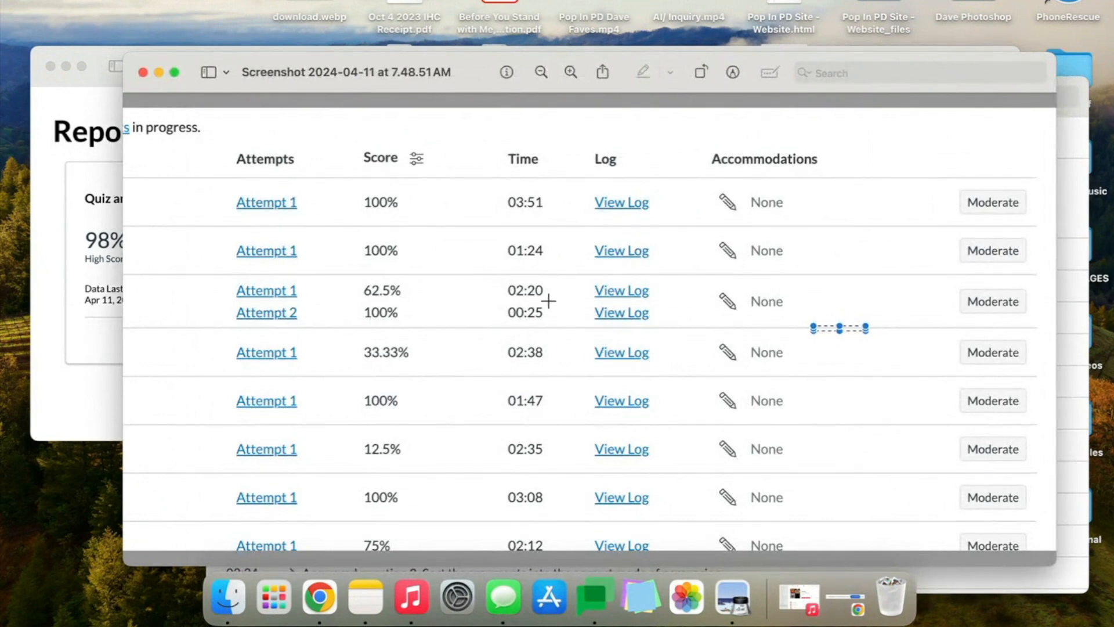
{"action": "mouse_move", "coordinate": [508, 203]}
{"action": "left_click", "coordinate": [1073, 221]}
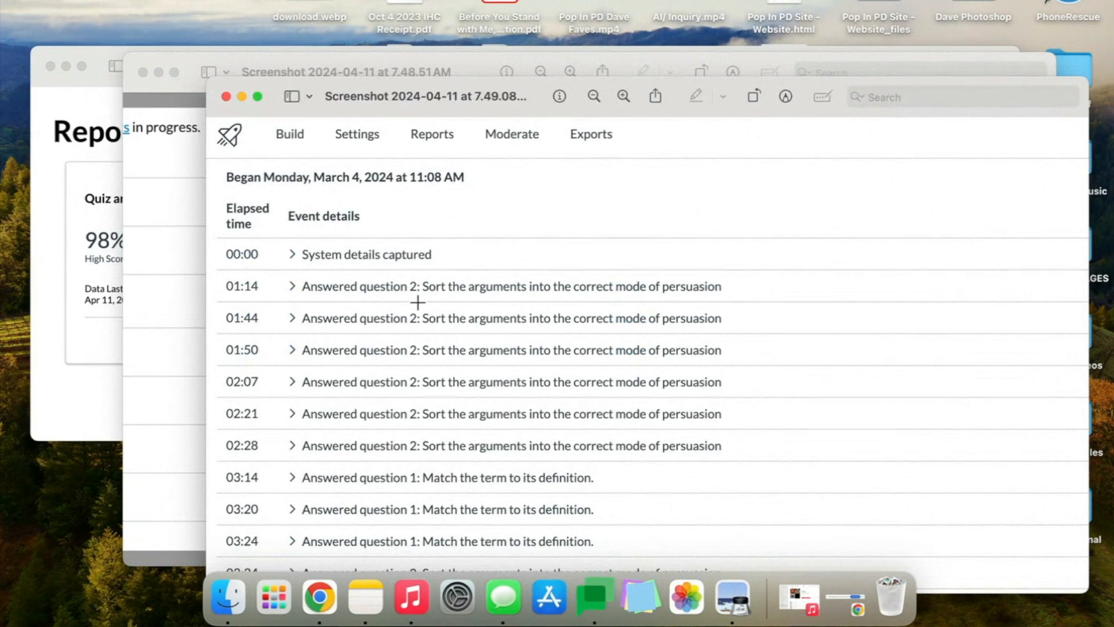